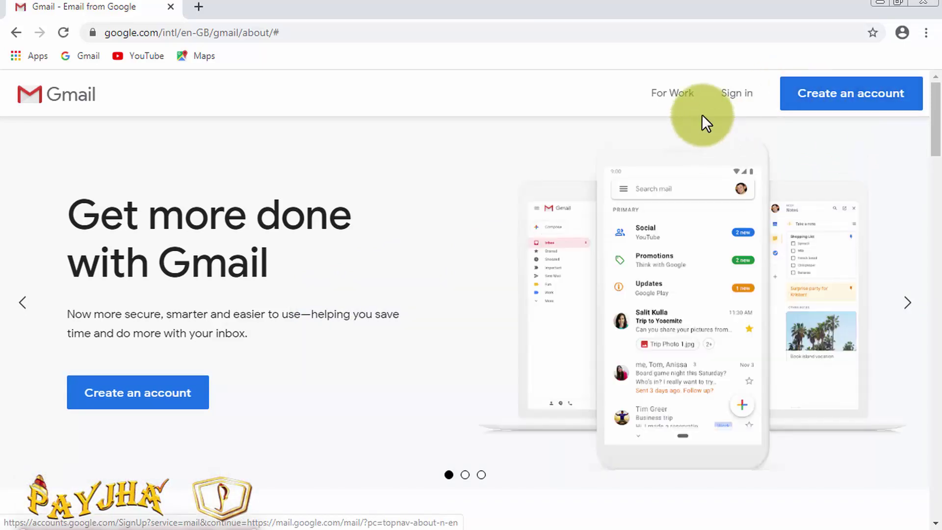
- From Gmail's sign-in page, start a new Google account for personal use ('For myself')
click(734, 95)
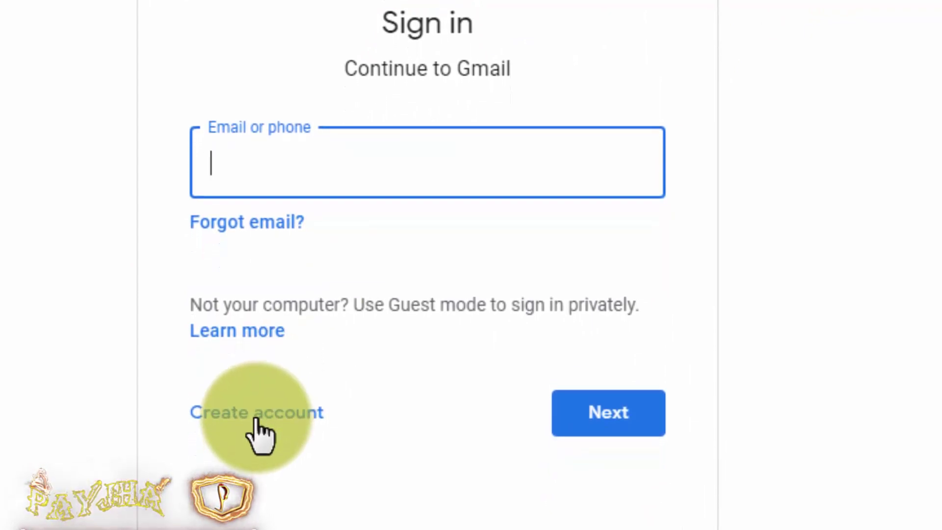
click(257, 414)
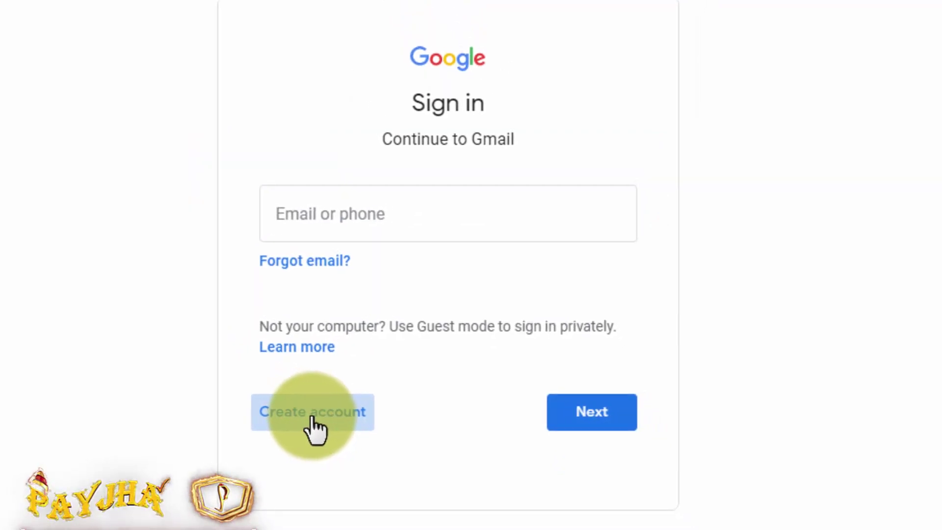
click(300, 417)
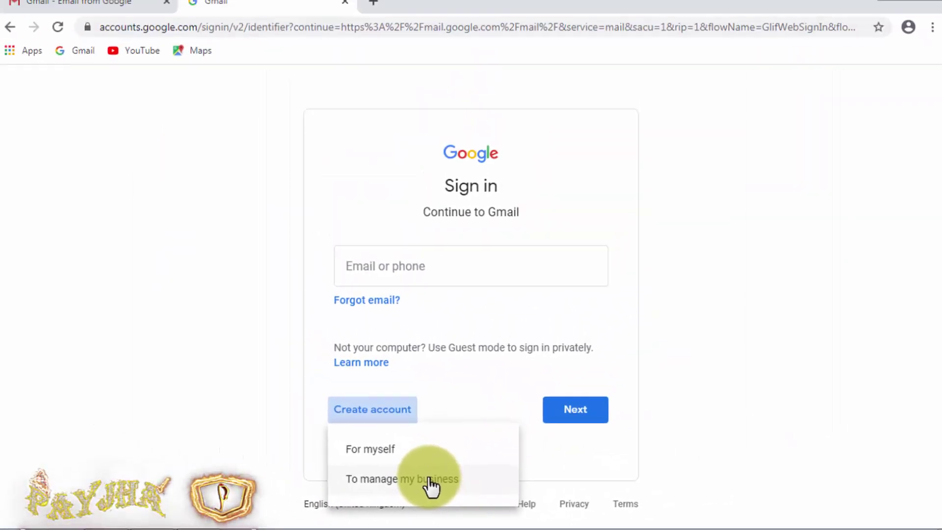
click(378, 451)
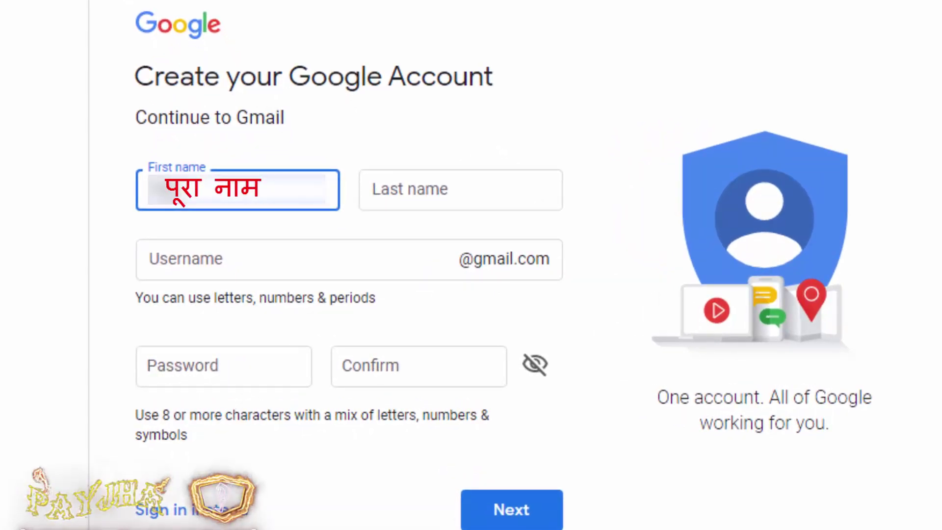
- Fill in the first and last names, enter the chosen Gmail username, and begin the password
click(373, 190)
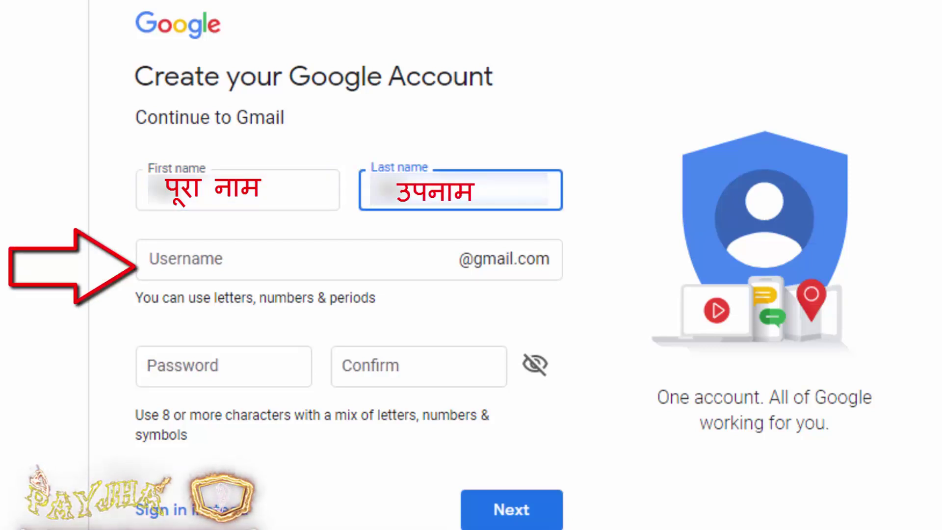
click(344, 259)
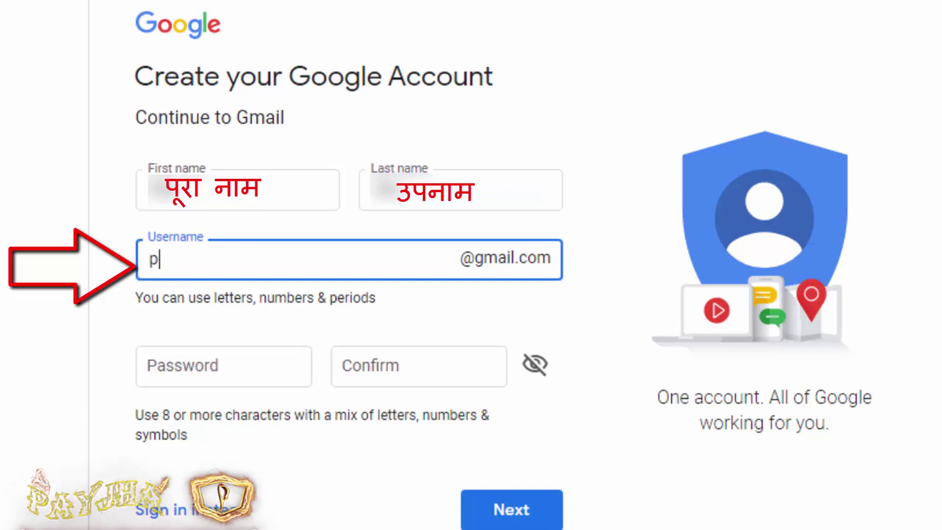
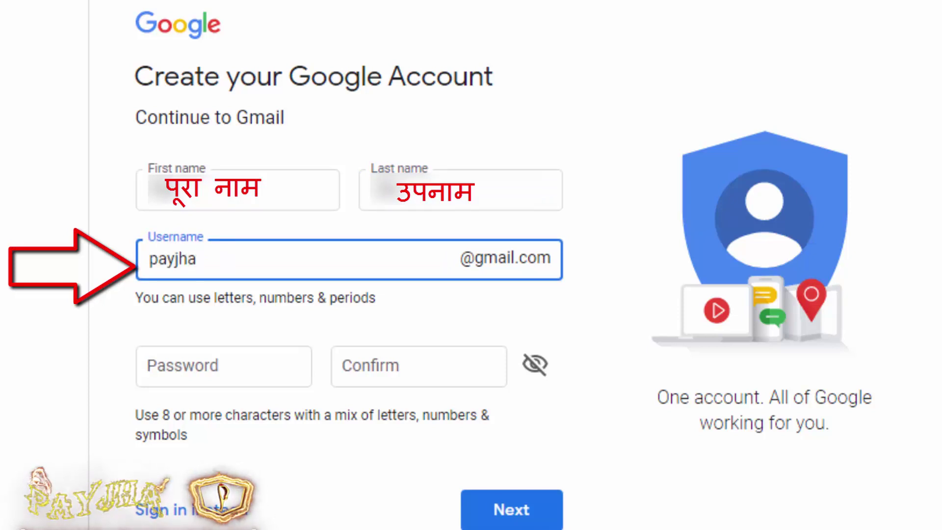
click(150, 367)
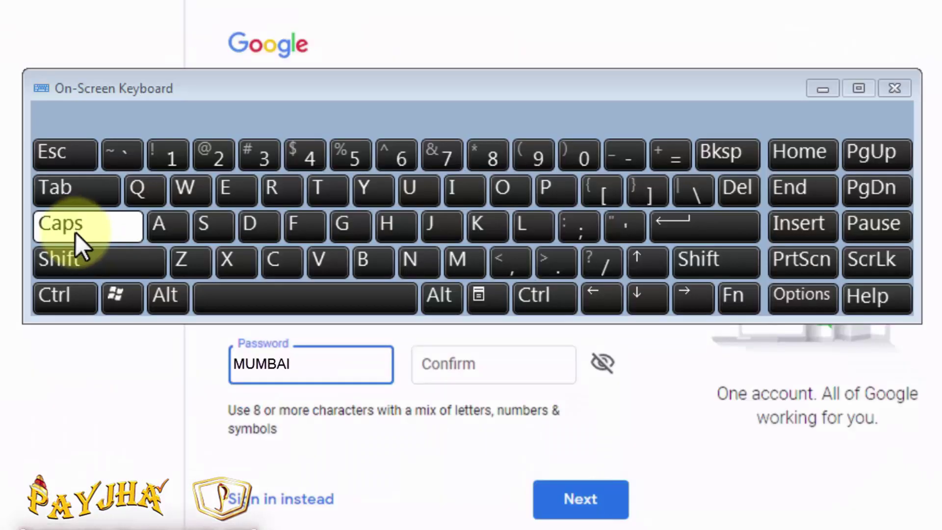
- Finish typing the account password with the On-Screen Keyboard, switching letter case as needed
click(100, 259)
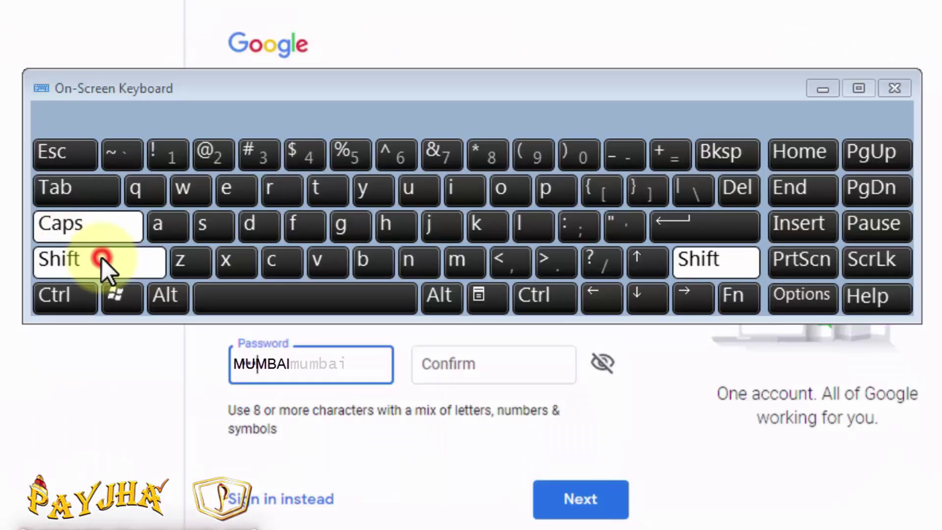
click(418, 194)
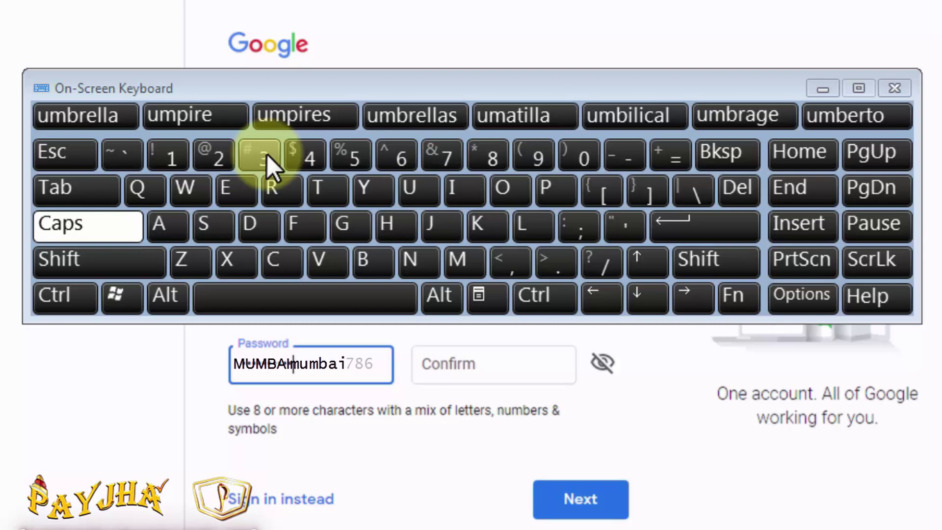
click(183, 155)
click(215, 159)
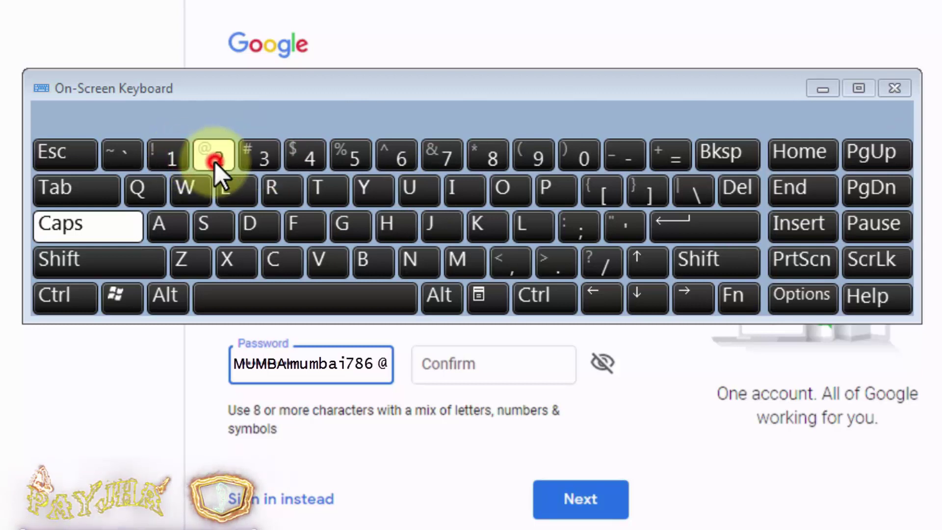
- Retype the same password in the Confirm field using the On-Screen Keyboard
click(257, 164)
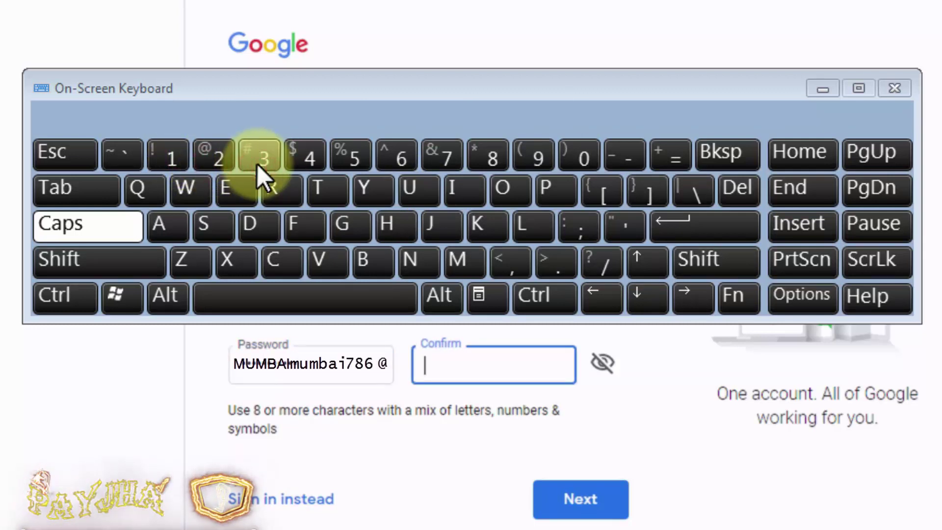
click(127, 267)
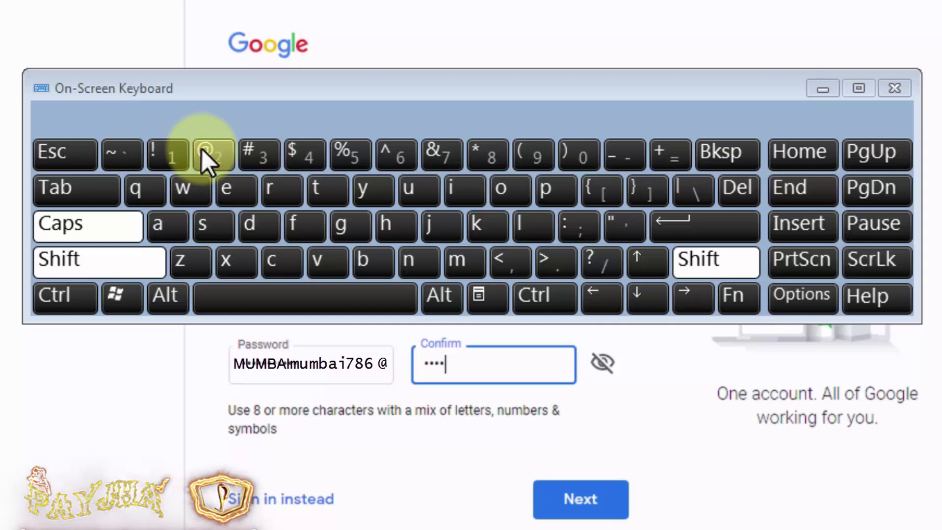
click(202, 149)
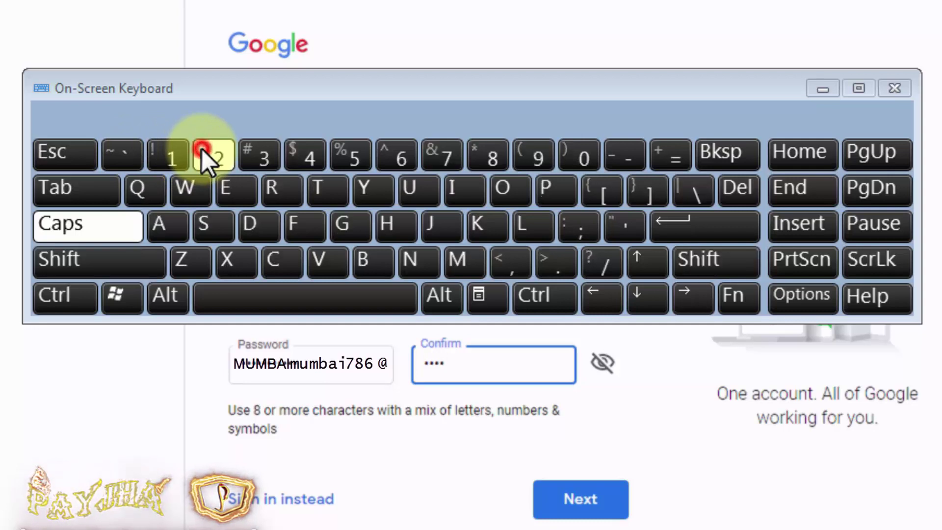
click(106, 255)
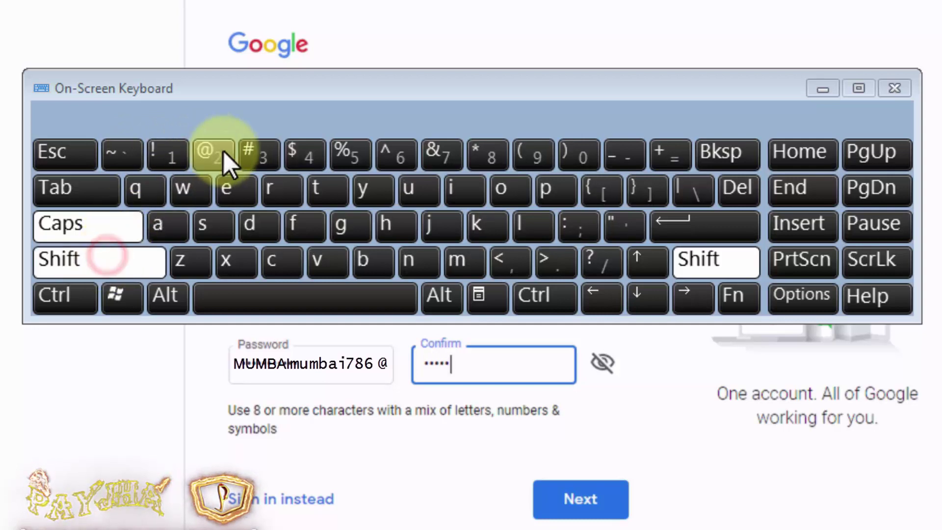
click(246, 151)
click(246, 151)
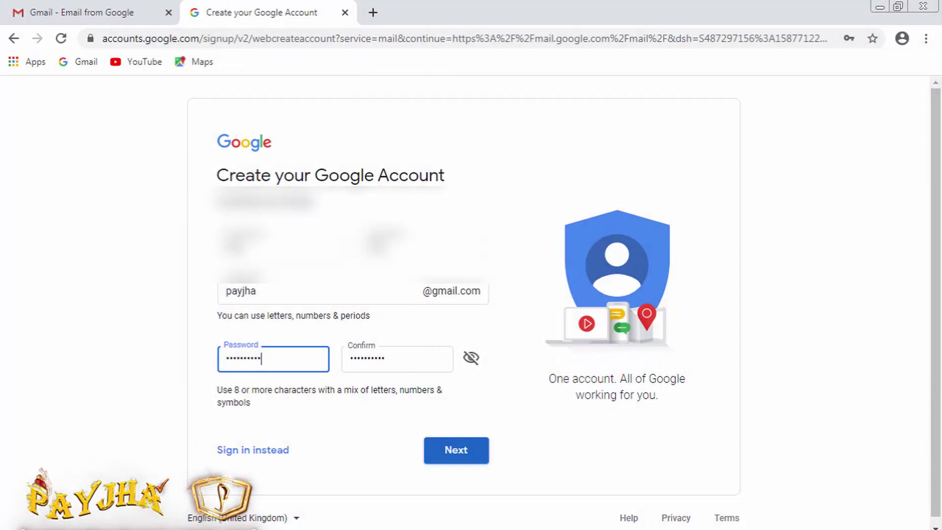
- Submit the sign-up form and get past the phone page, revealing the 'username is taken' error
key(Return)
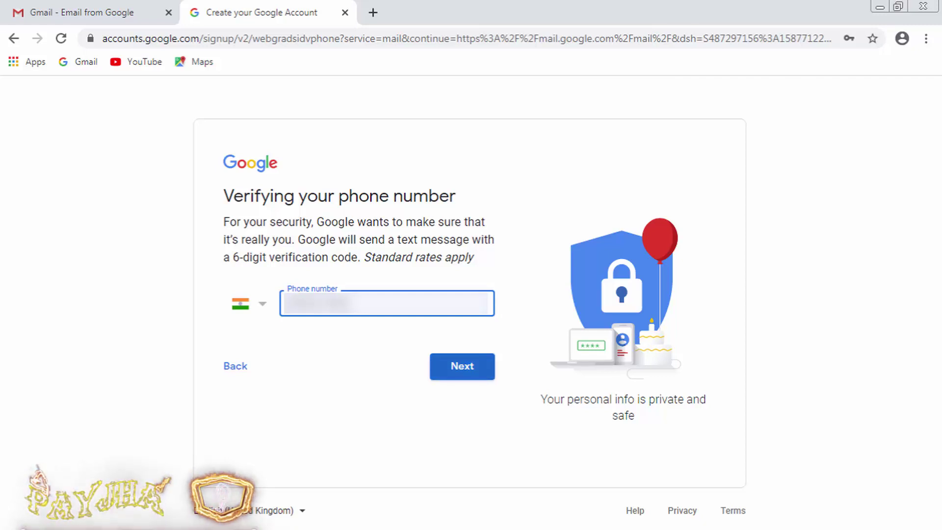
click(462, 366)
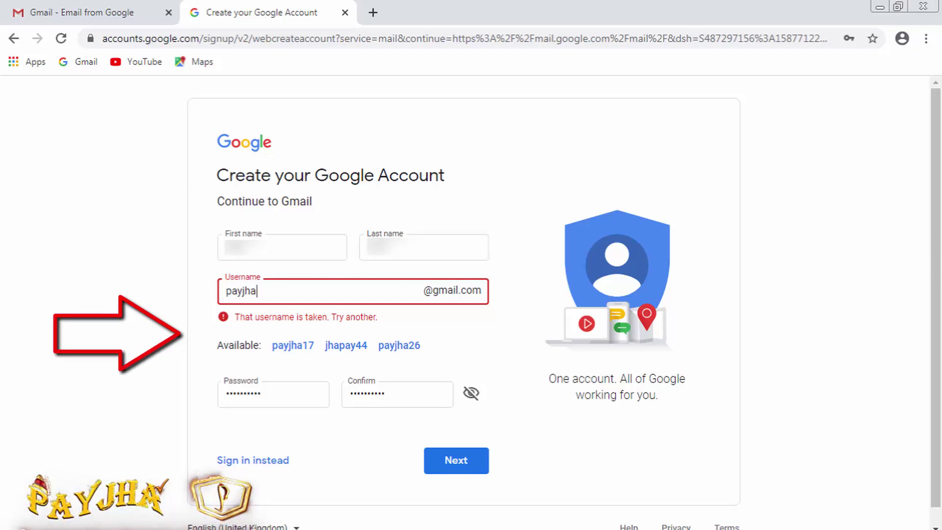
- Append 99 to the username and resubmit to reach phone number verification
text(99)
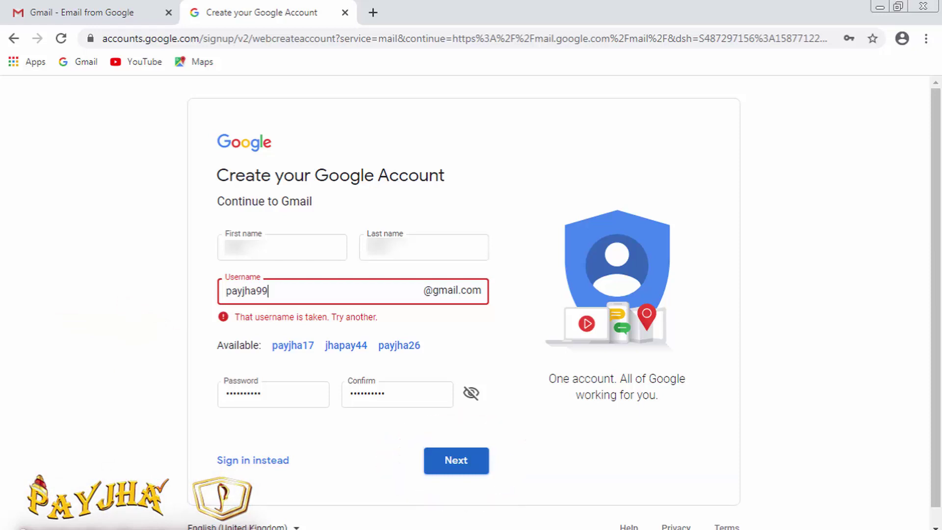
key(Return)
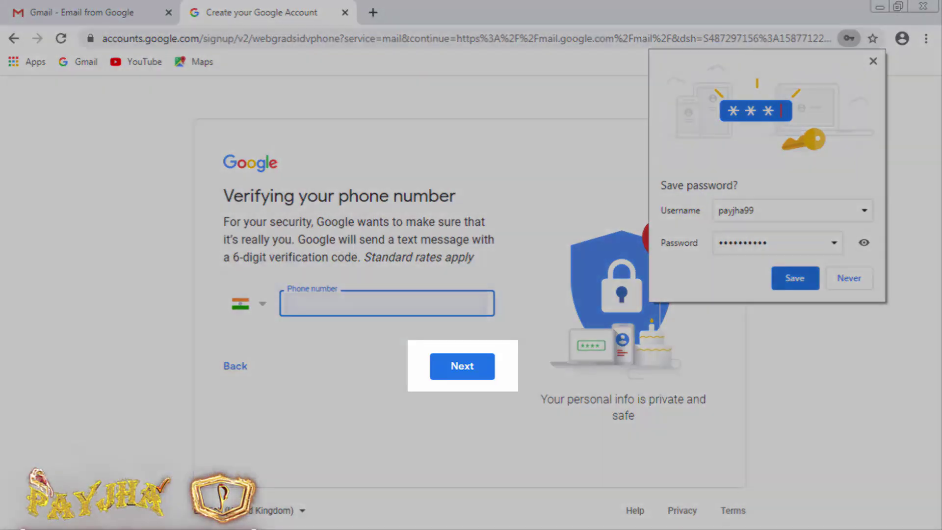
- Submit the phone number so a verification code is texted
key(Return)
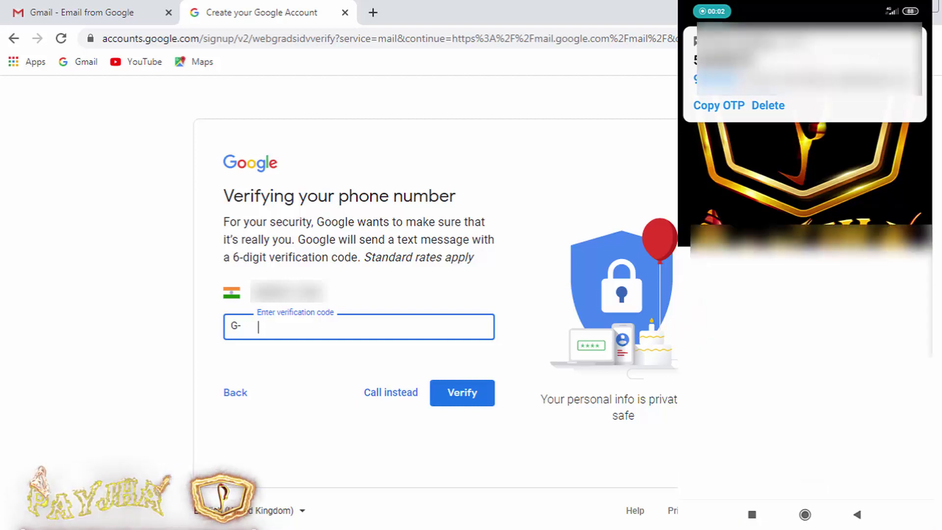
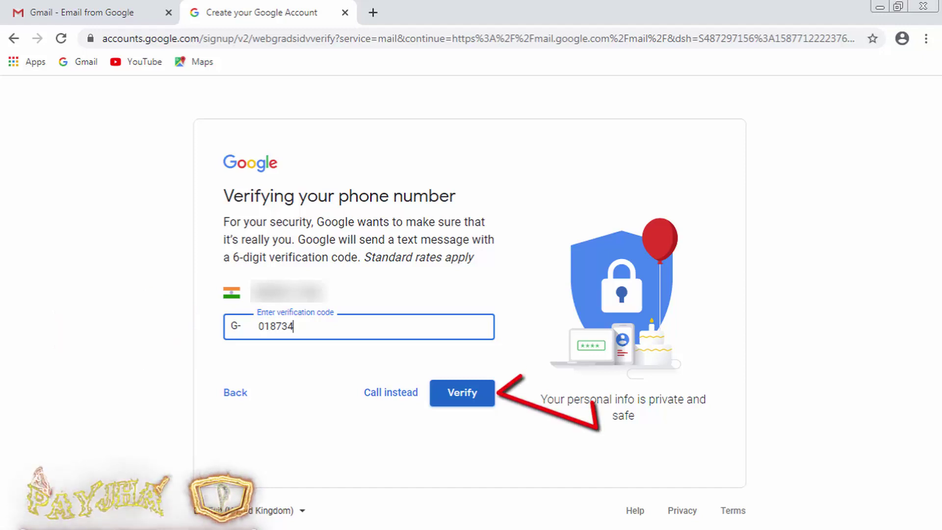
- Enter the texted 6-digit verification code and submit it
key(Return)
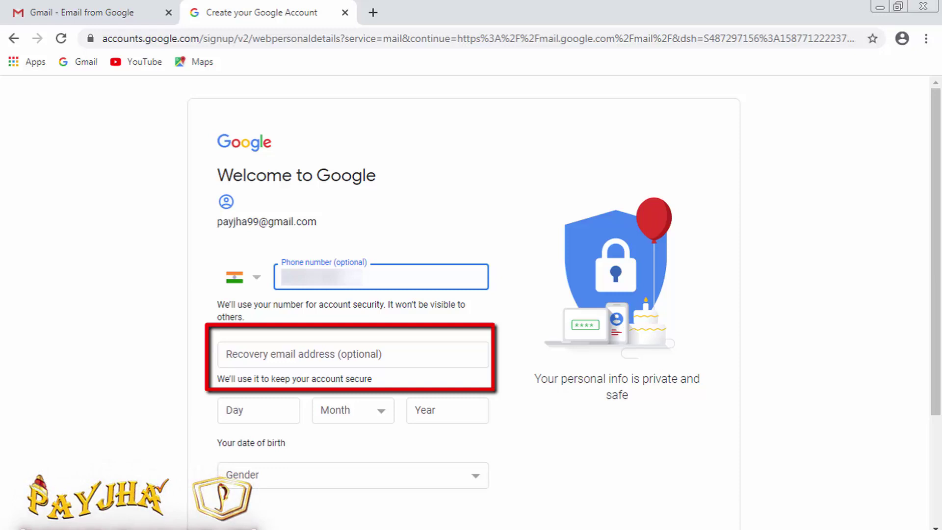
- Enter the recovery email address and fill in the birth day, month and year
click(353, 354)
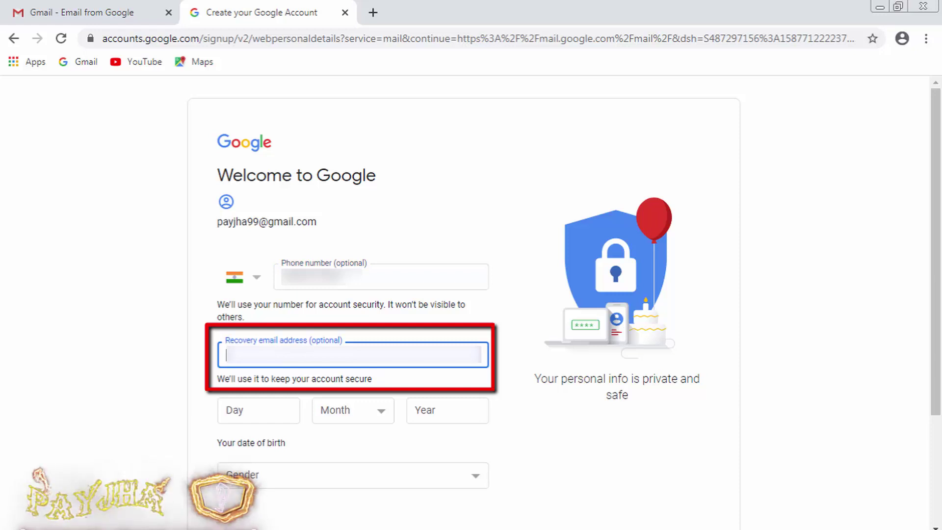
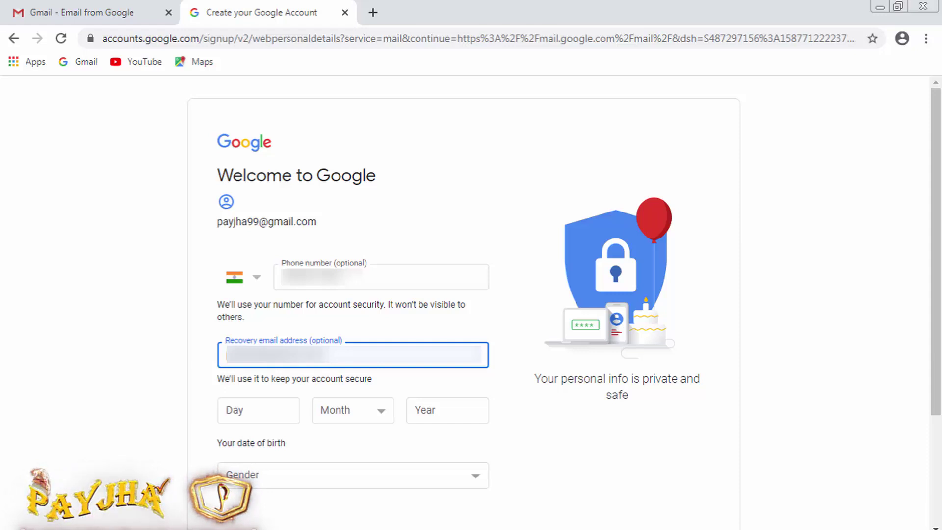
click(258, 410)
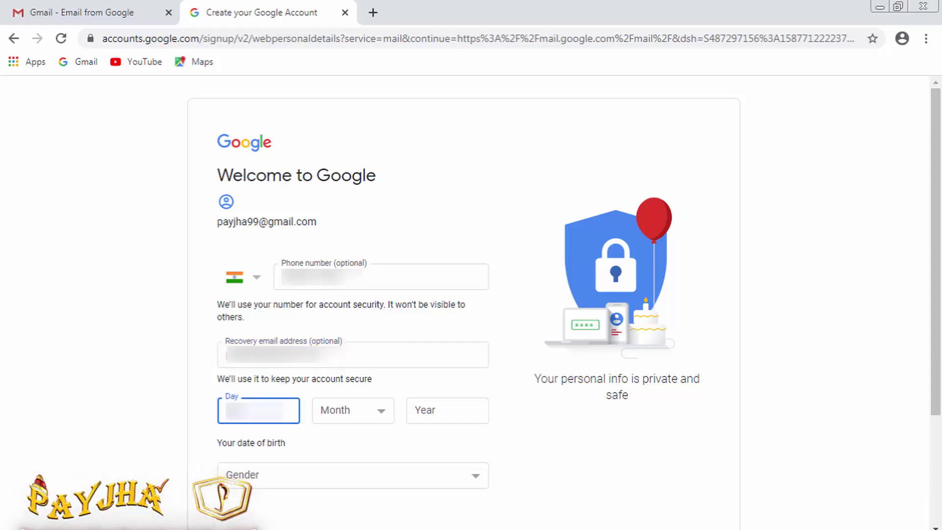
click(353, 410)
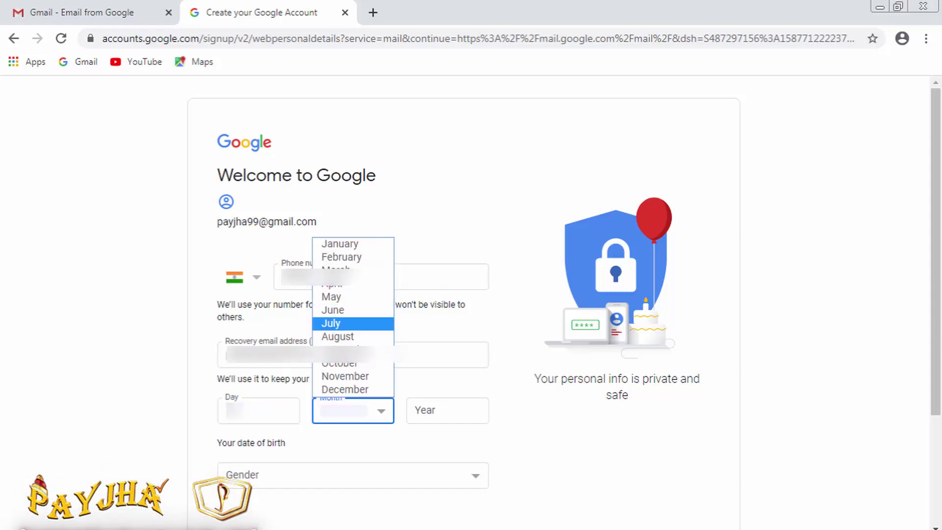
key(Return)
key(Tab)
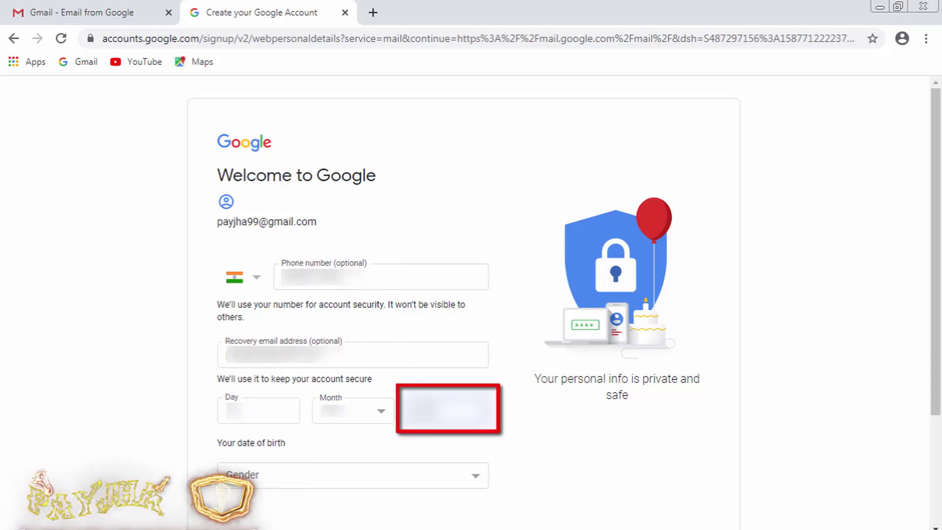
- Set gender to Male and submit the personal details
scroll(936, 253, down, 1)
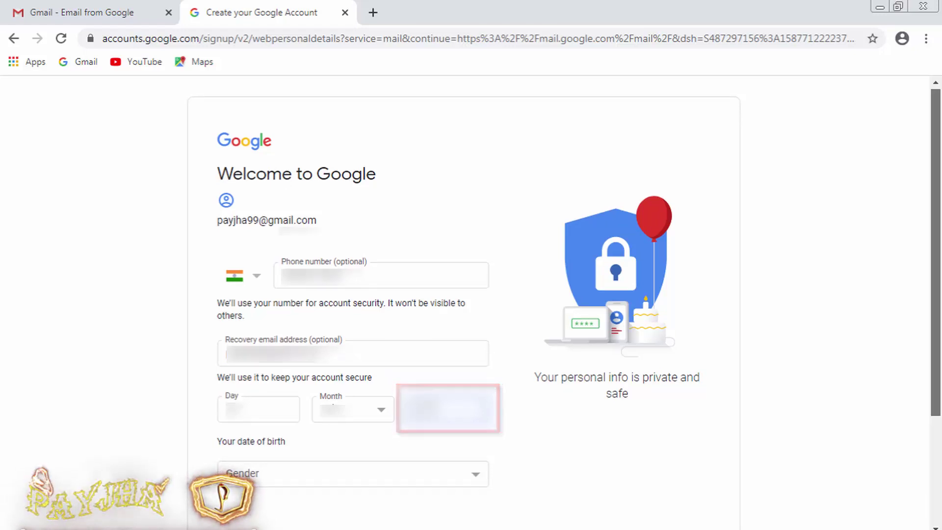
scroll(471, 295, down, 1)
click(353, 434)
key(Return)
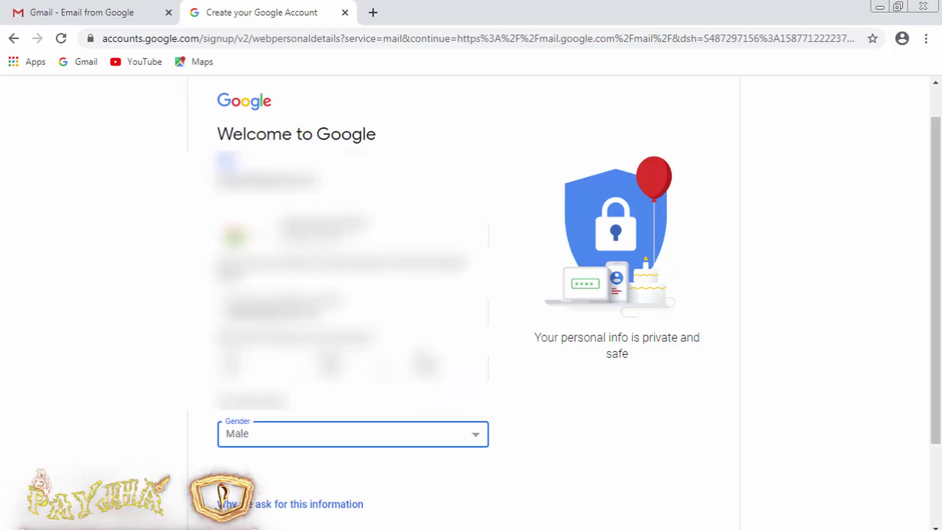
scroll(470, 294, down, 1)
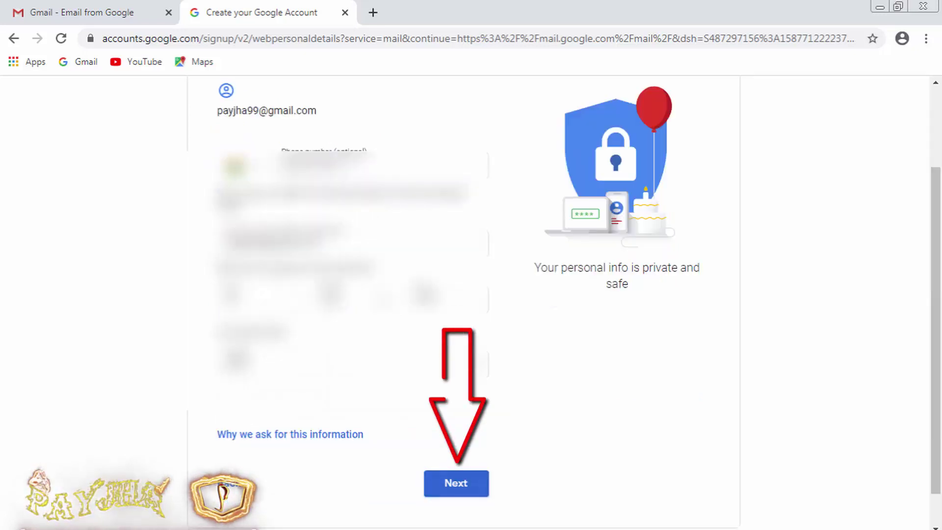
click(456, 491)
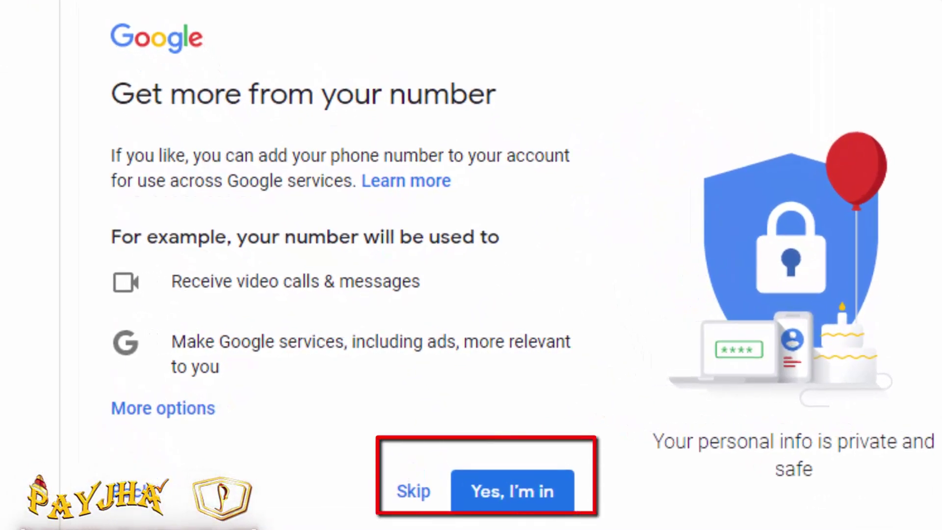
- Skip adding the phone number to the account
click(508, 486)
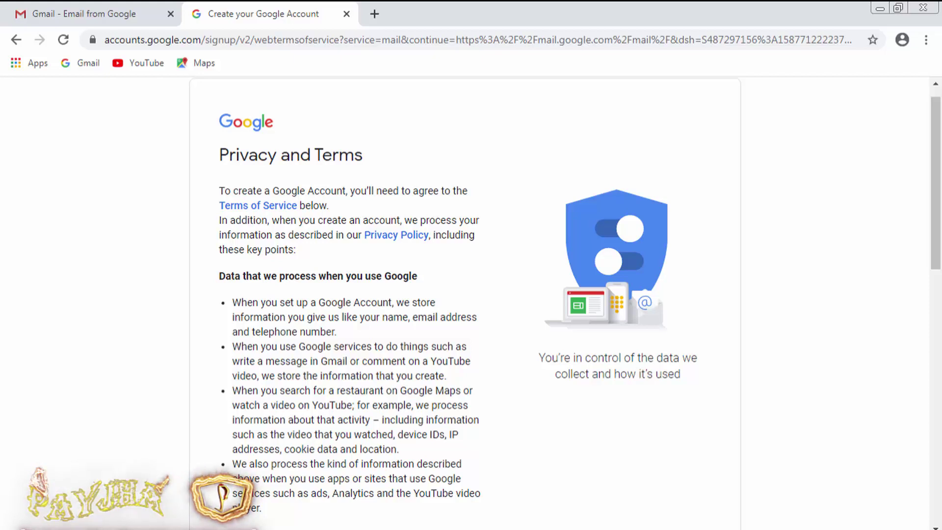
- Under More options on Privacy and Terms, select 'Save my Web & App activity'
drag(935, 183, 935, 425)
click(256, 433)
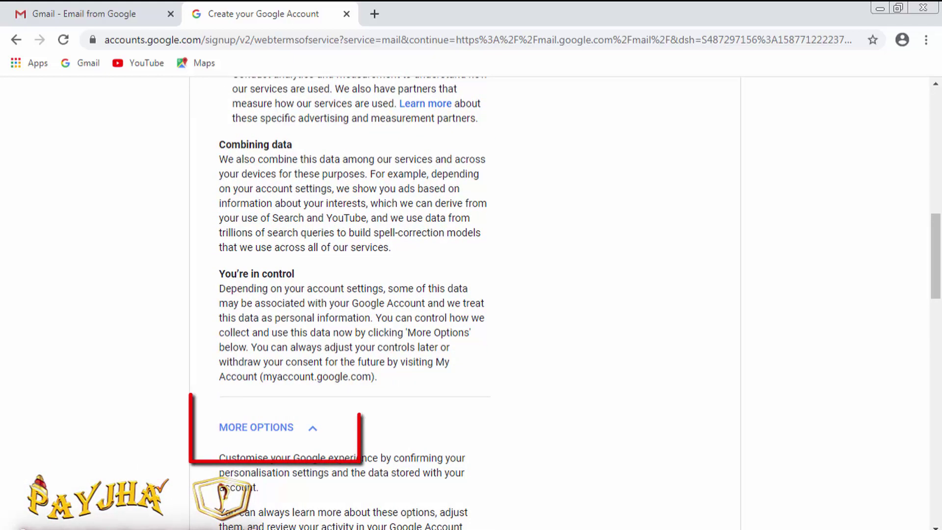
drag(935, 255, 935, 342)
click(263, 321)
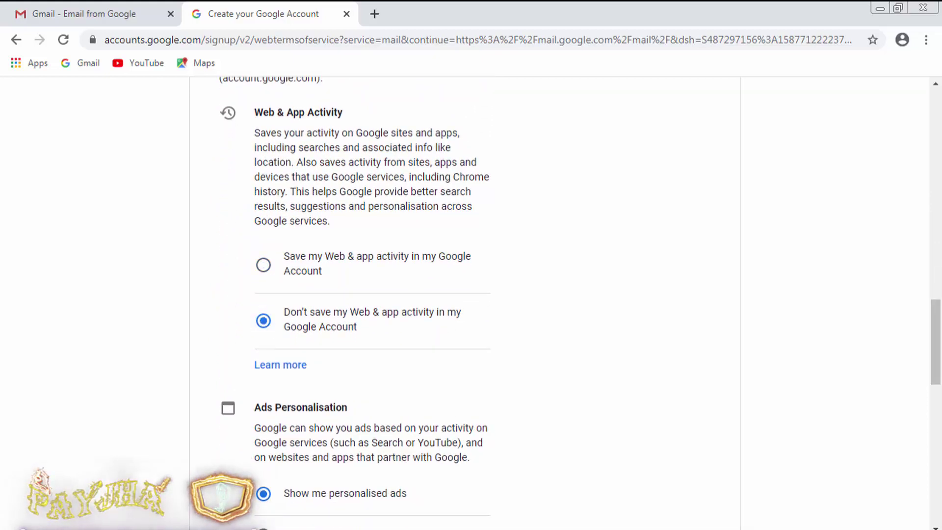
click(263, 264)
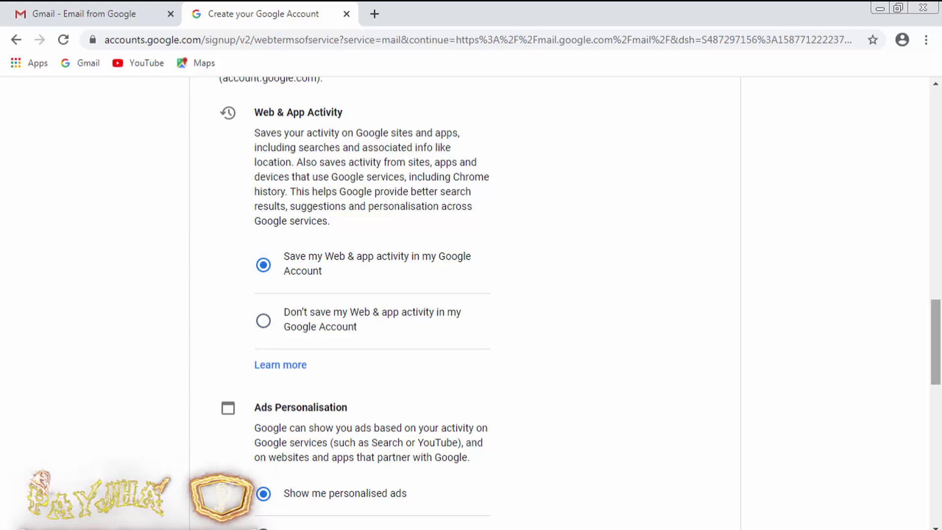
drag(935, 343, 936, 419)
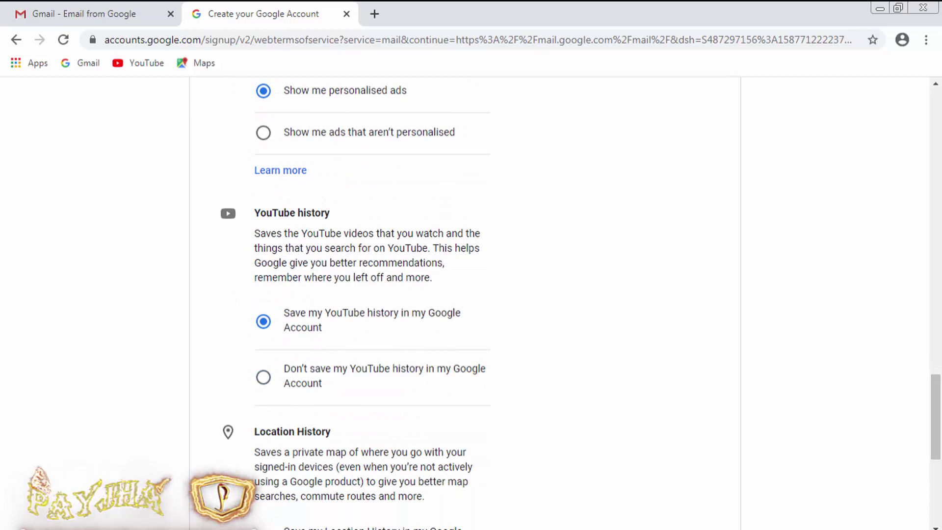
scroll(471, 294, down, 7)
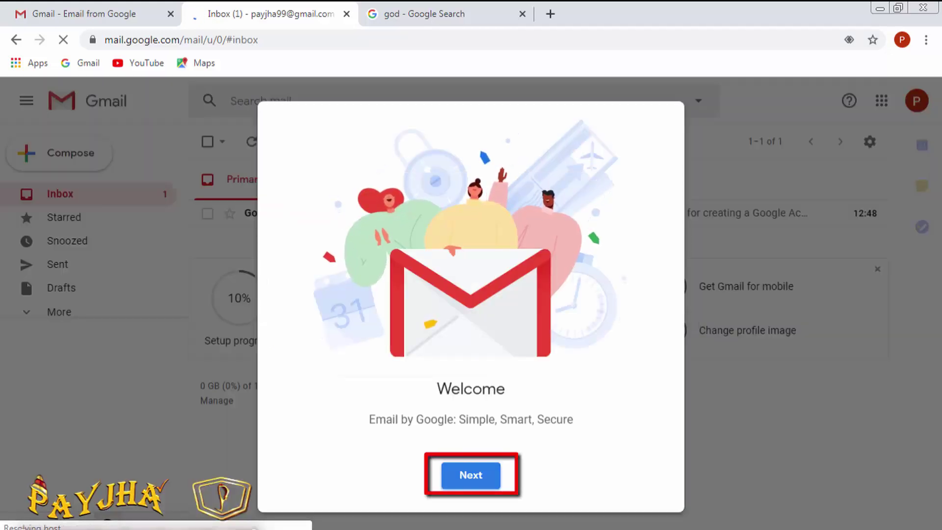
- Finish the Gmail welcome with the Default inbox view after previewing Comfortable and Compact, then view Social mail
click(470, 475)
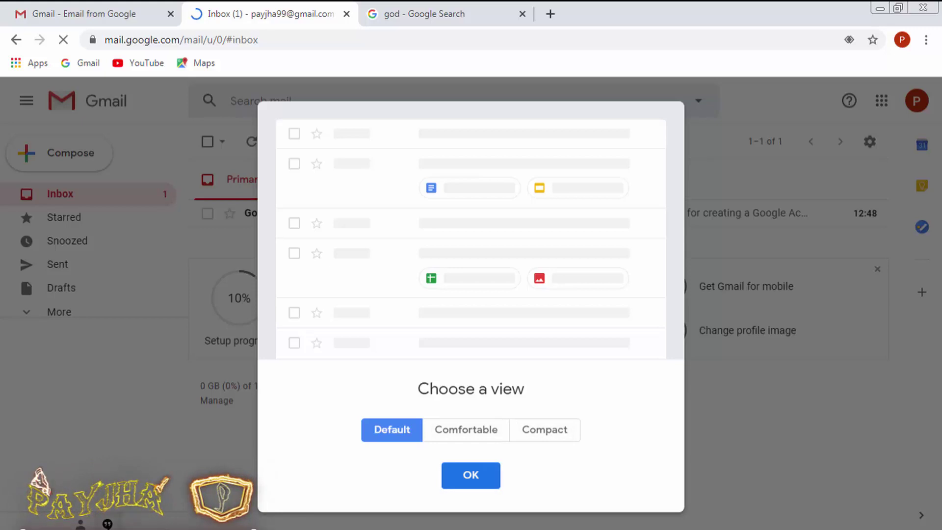
click(466, 429)
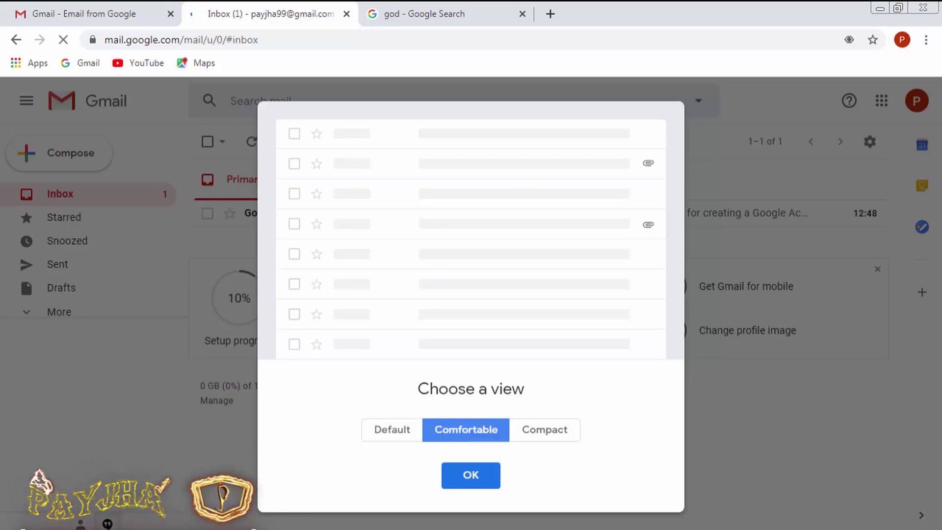
click(545, 429)
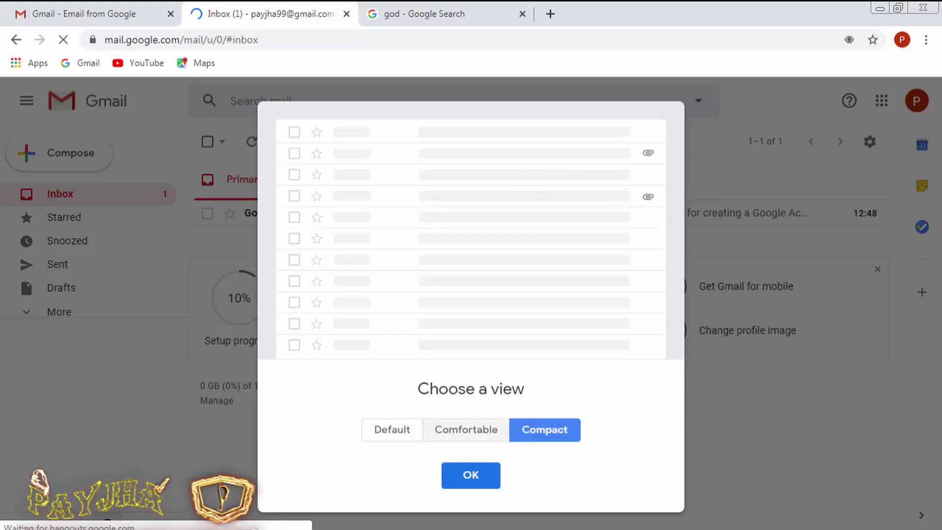
click(392, 430)
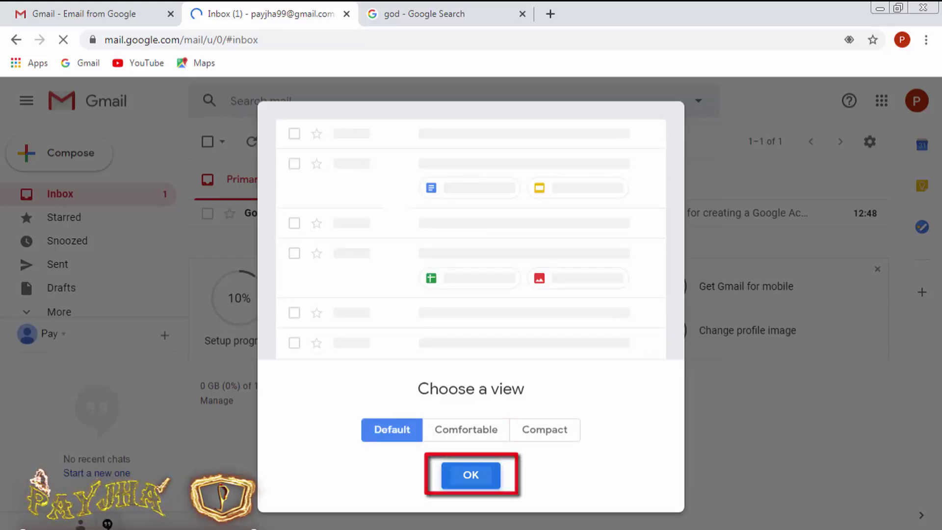
click(470, 475)
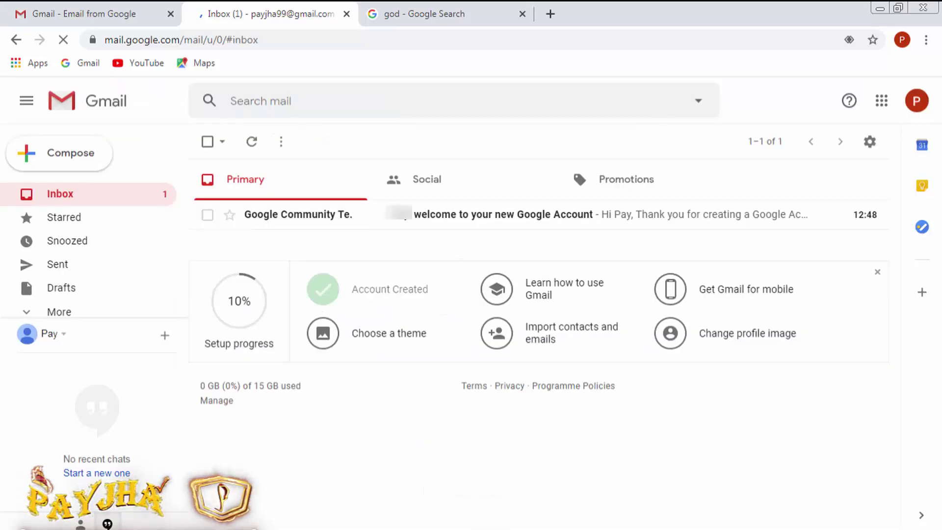
click(426, 180)
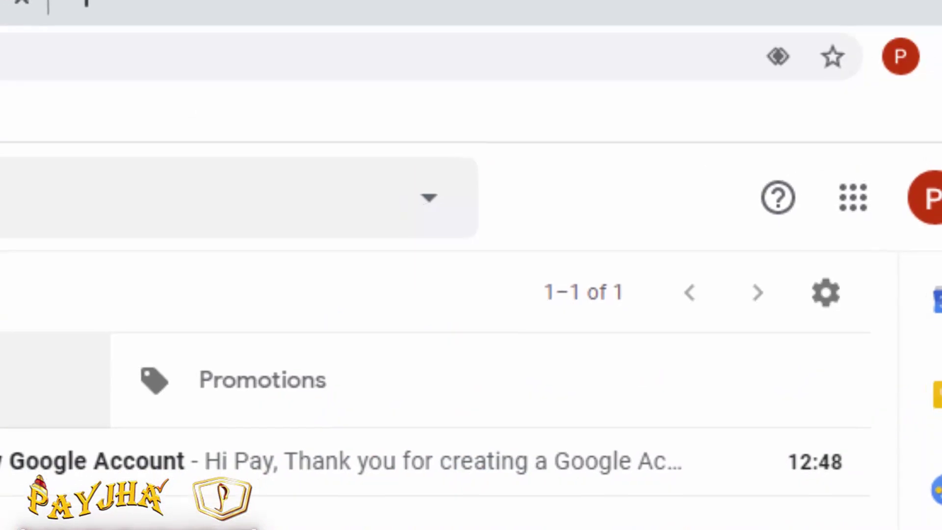
click(265, 380)
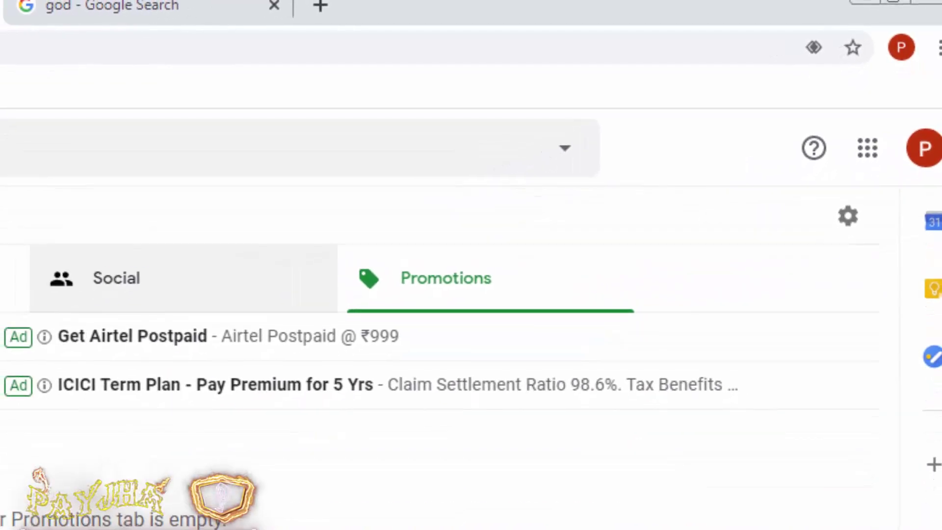
click(184, 278)
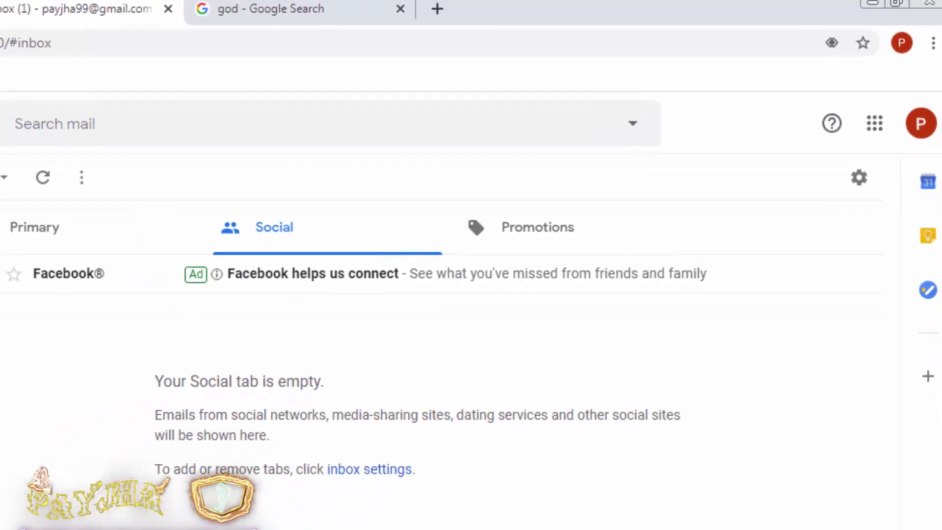
click(34, 226)
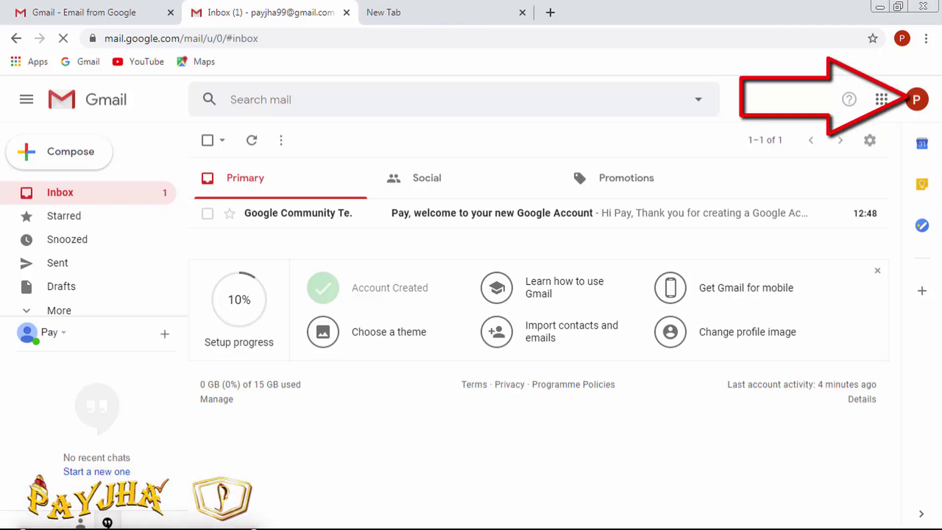
- Copy the new account's email address from the profile menu, then sign out of the account
click(916, 99)
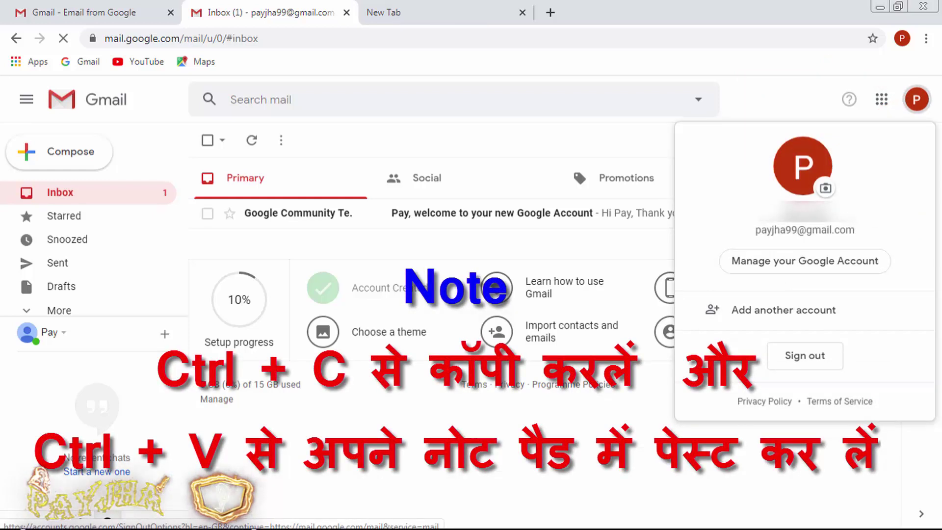
drag(756, 229, 812, 229)
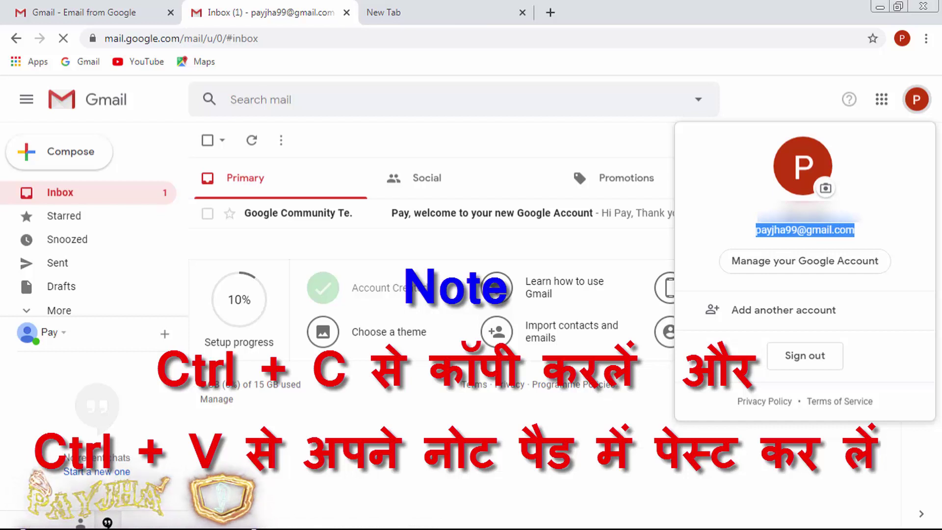
right_click(834, 231)
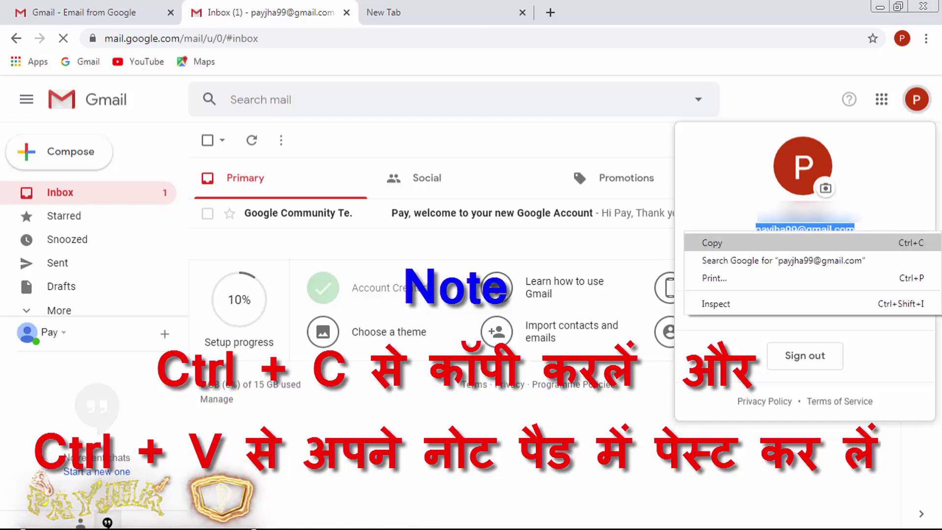
click(813, 243)
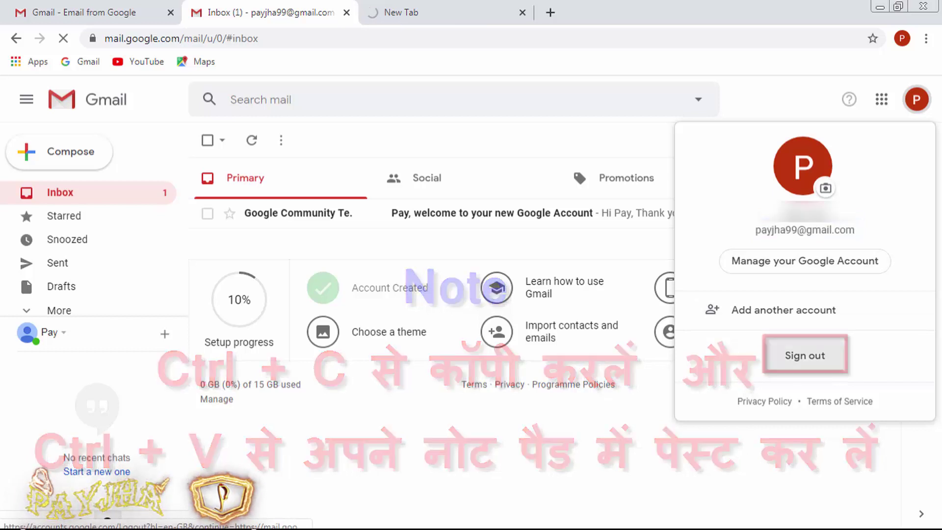
click(804, 355)
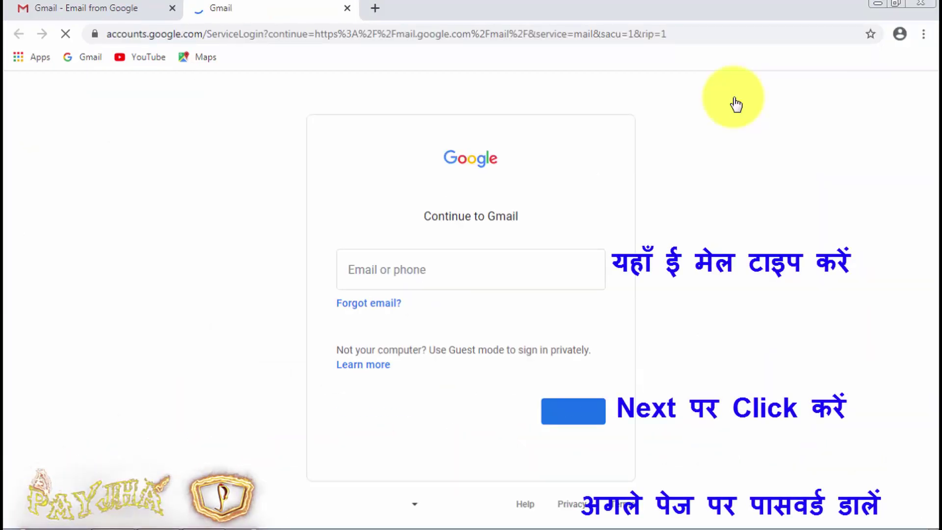